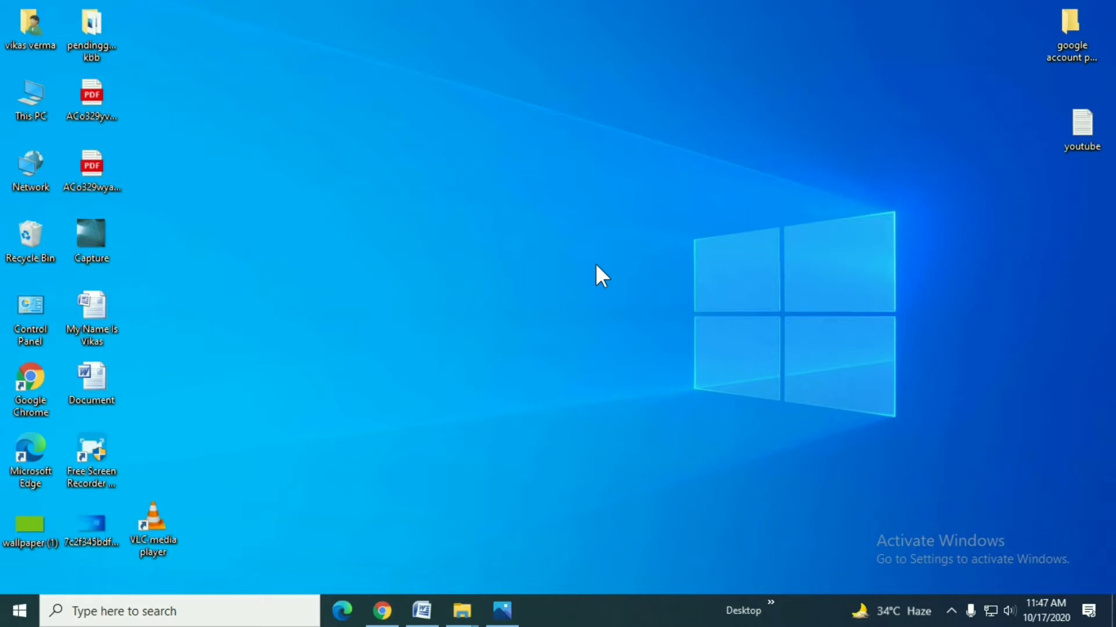
Open the Date and Time settings under Clock and Region in Control Panel and move the dialog clear of the links
key(super)
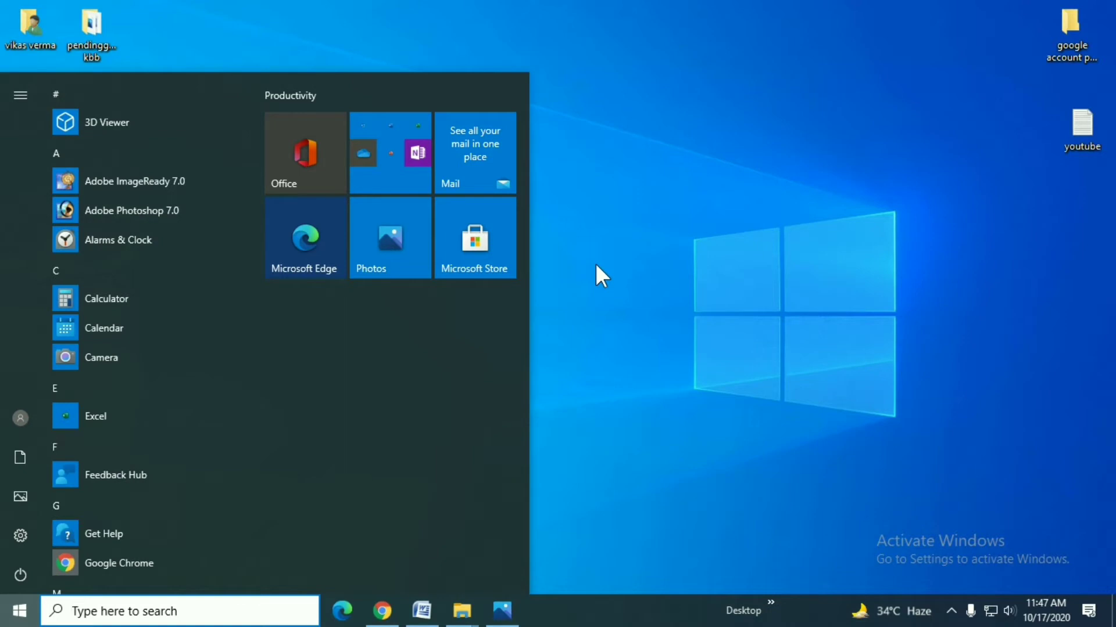
text(c)
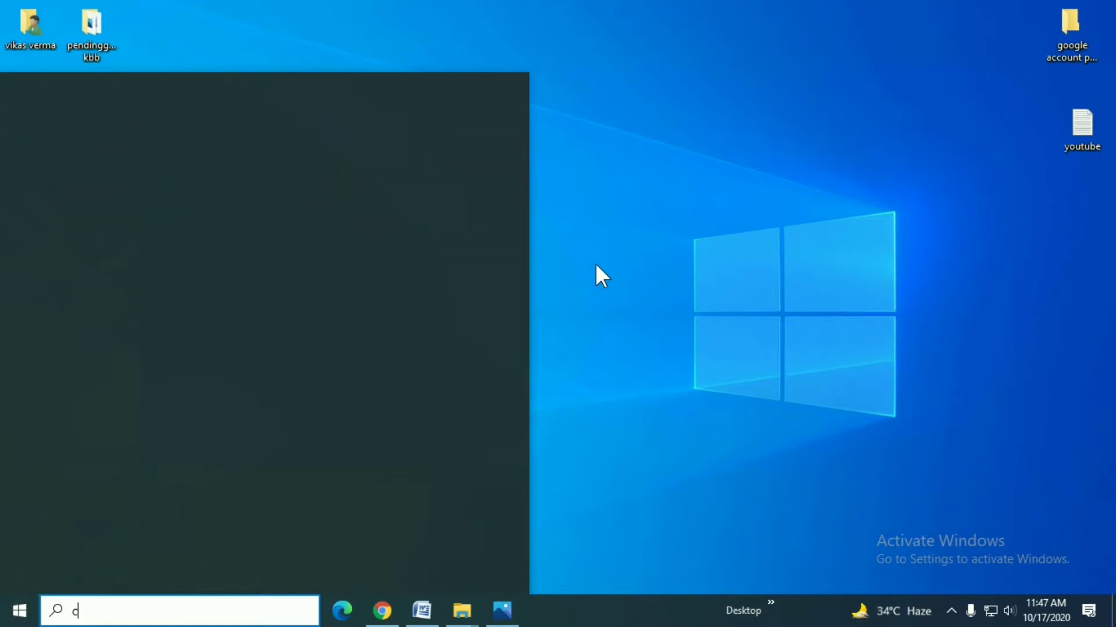
text(ontrol)
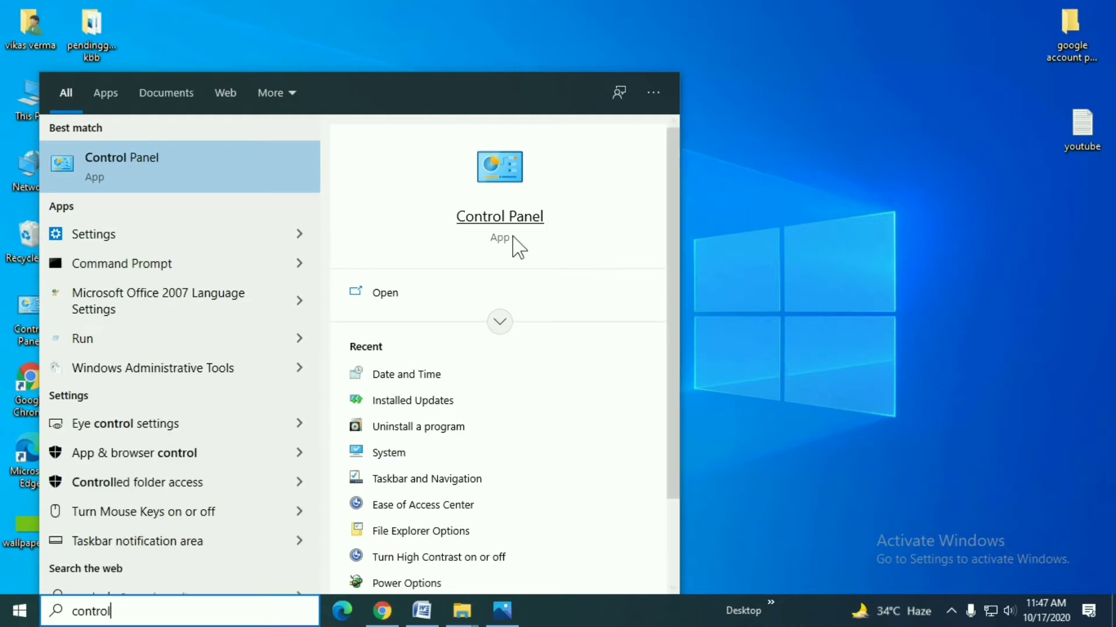
click(169, 167)
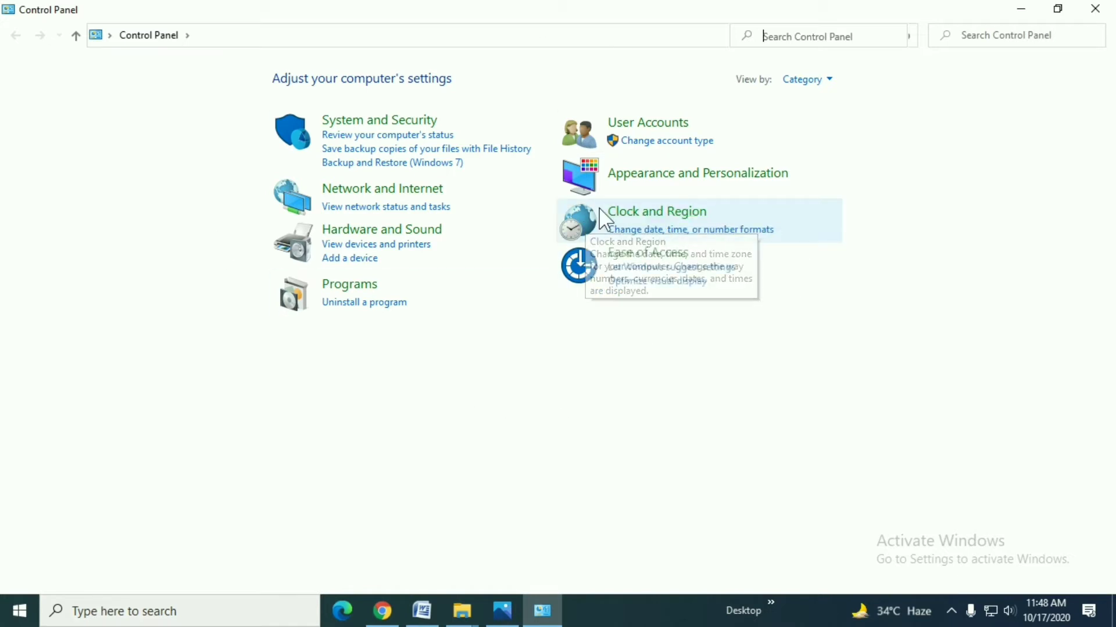
click(645, 211)
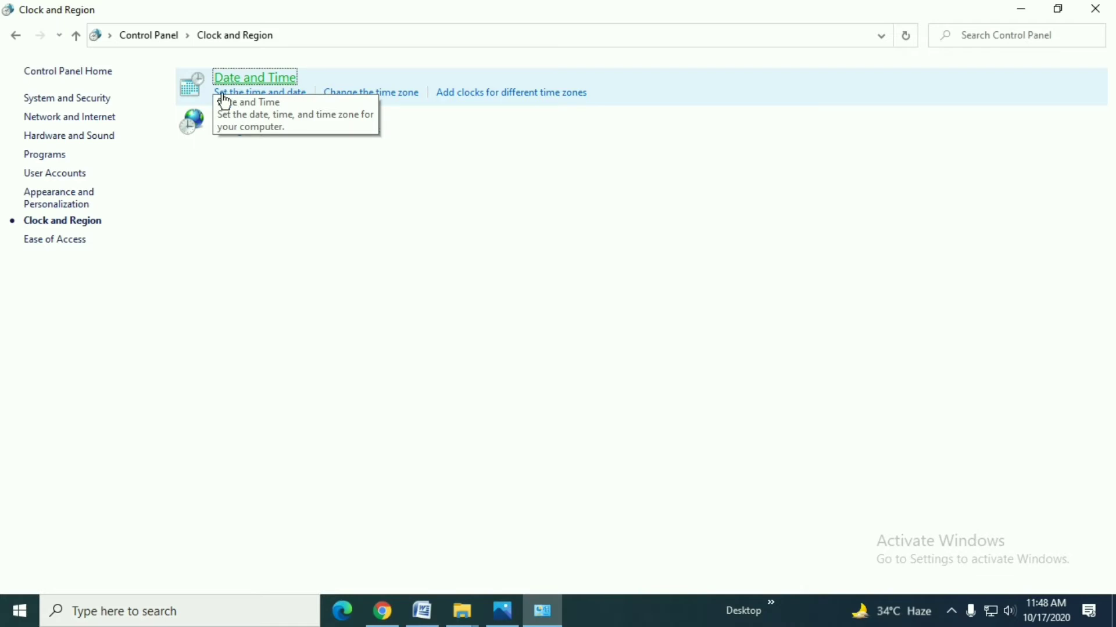
click(253, 89)
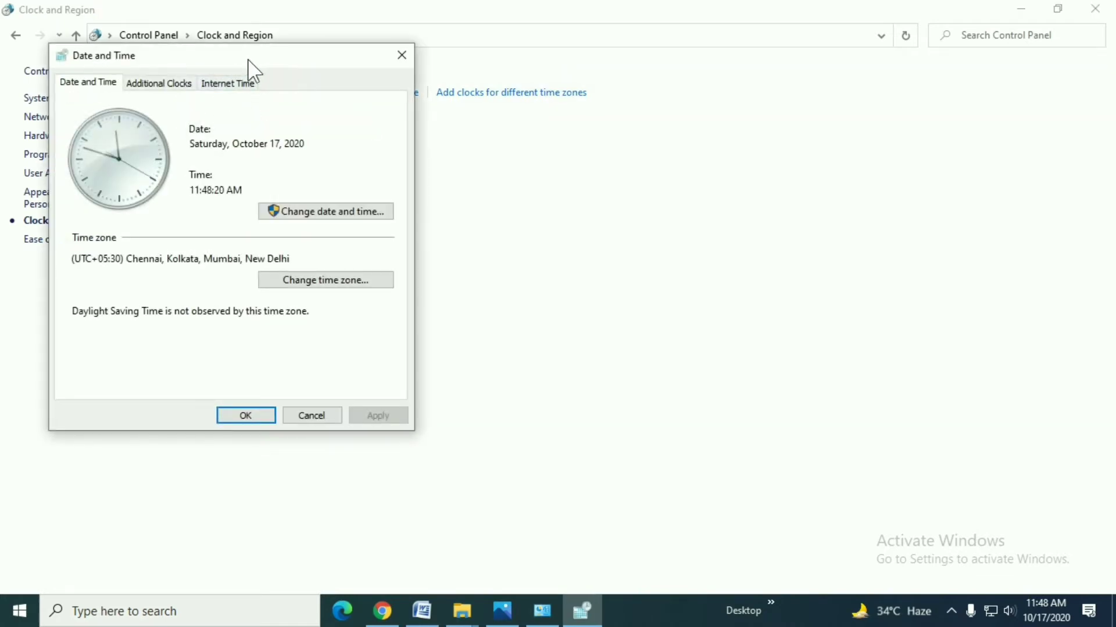
drag(248, 60, 439, 99)
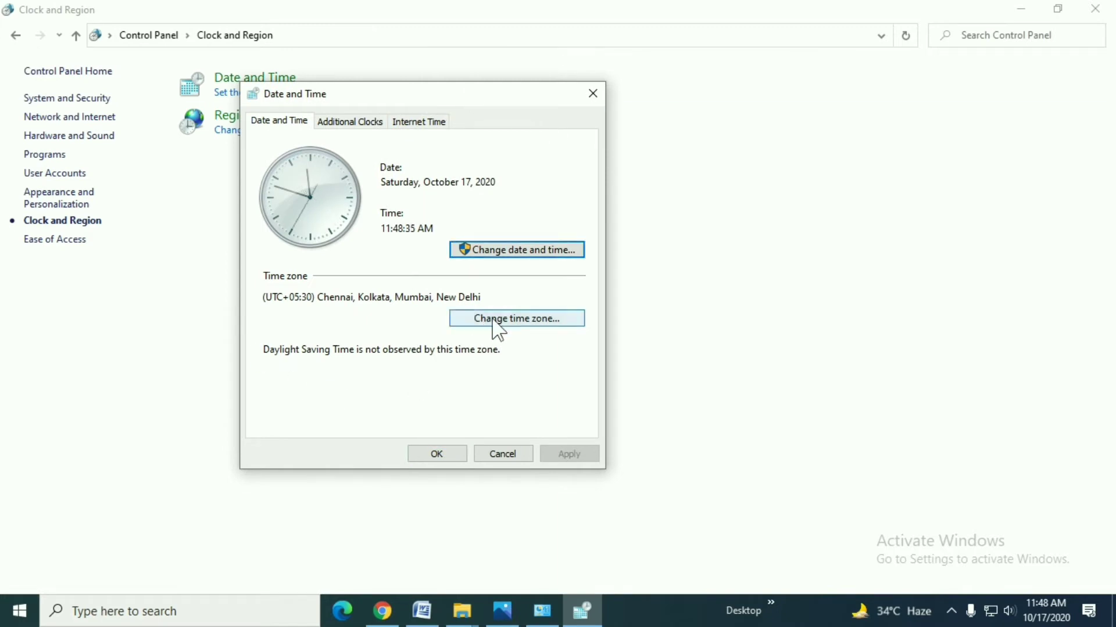
Review the available time zones and keep (UTC+05:30) Chennai, Kolkata, Mumbai, New Delhi
click(518, 323)
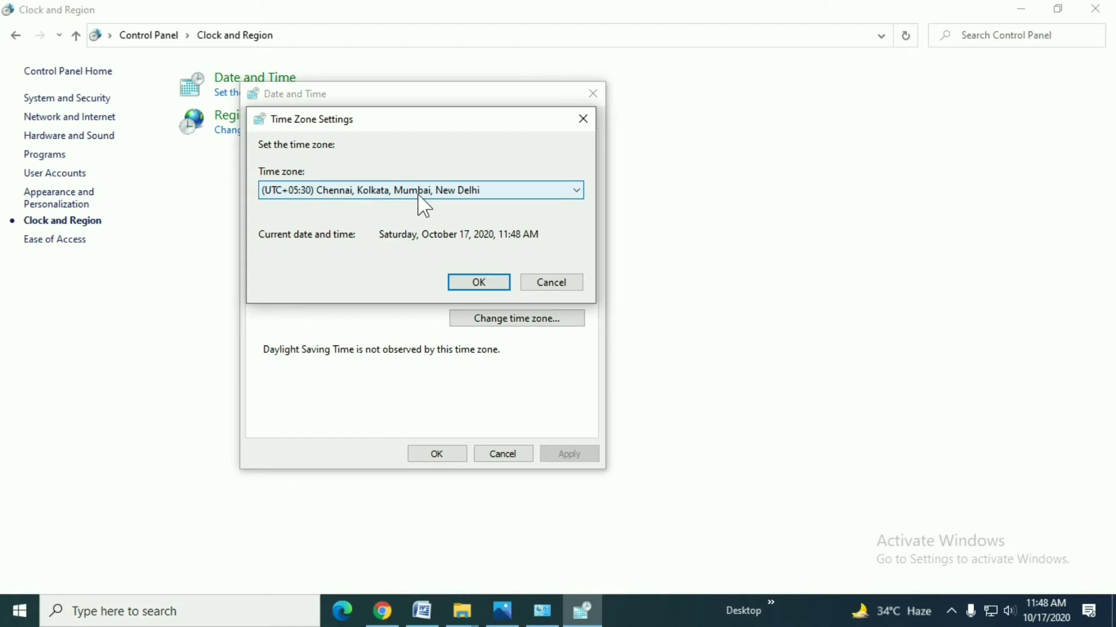
click(500, 192)
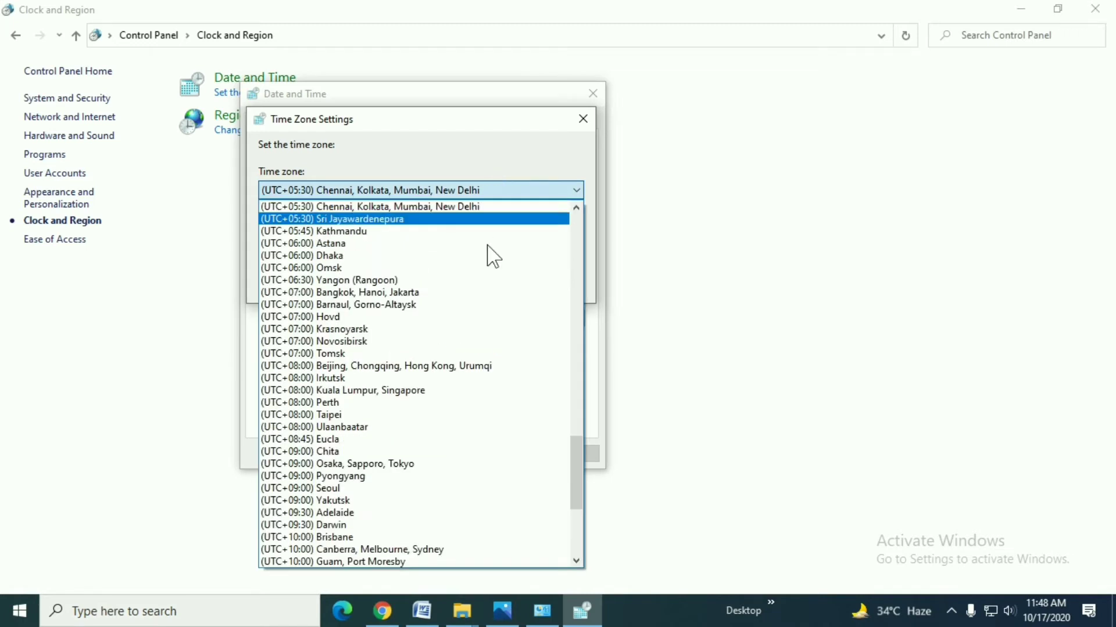
click(548, 165)
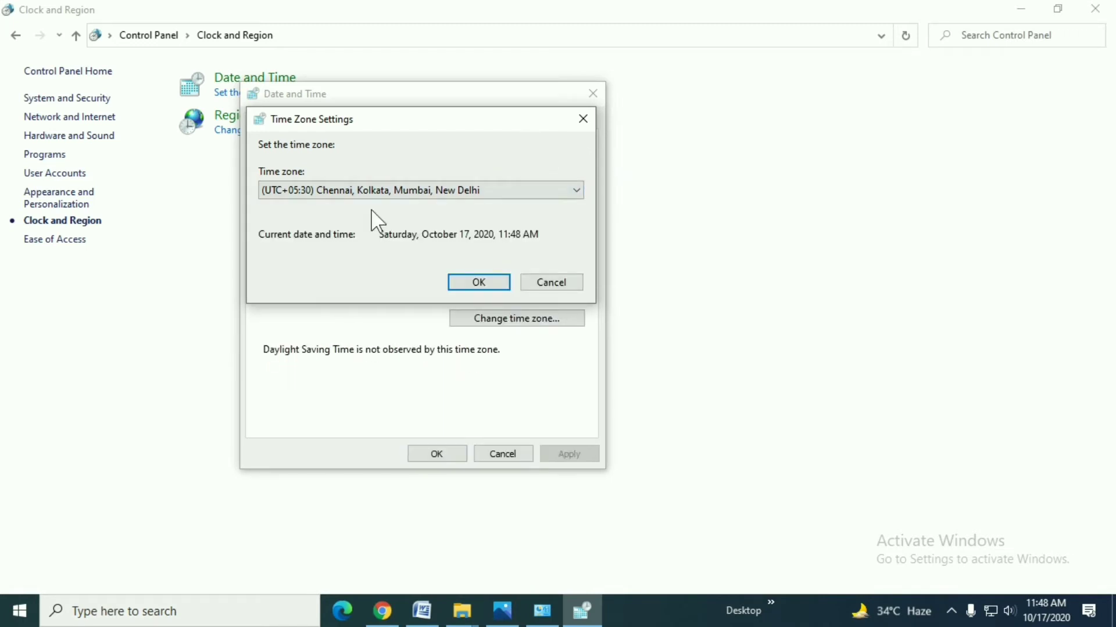
click(495, 284)
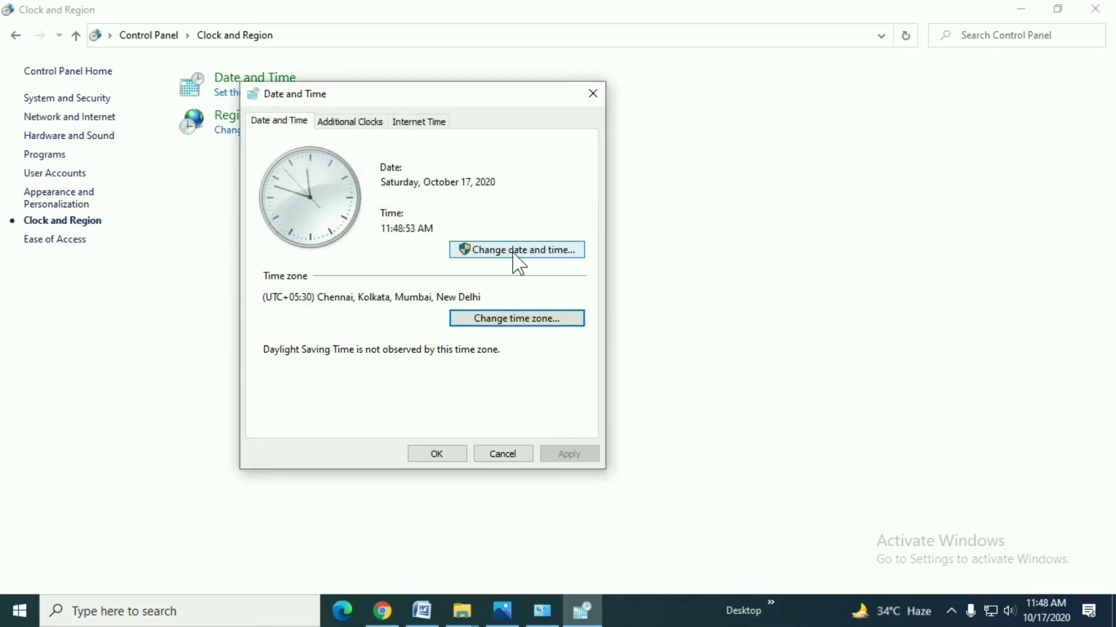
Open the date and time for changing and choose June 10, 2021 in the calendar
click(513, 256)
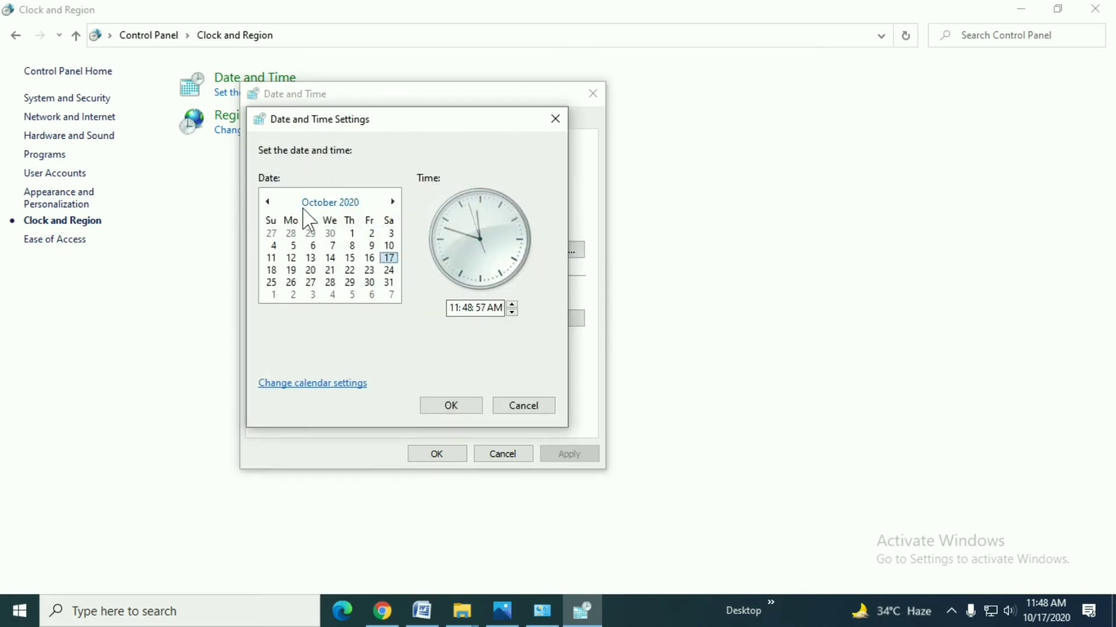
click(392, 203)
click(390, 202)
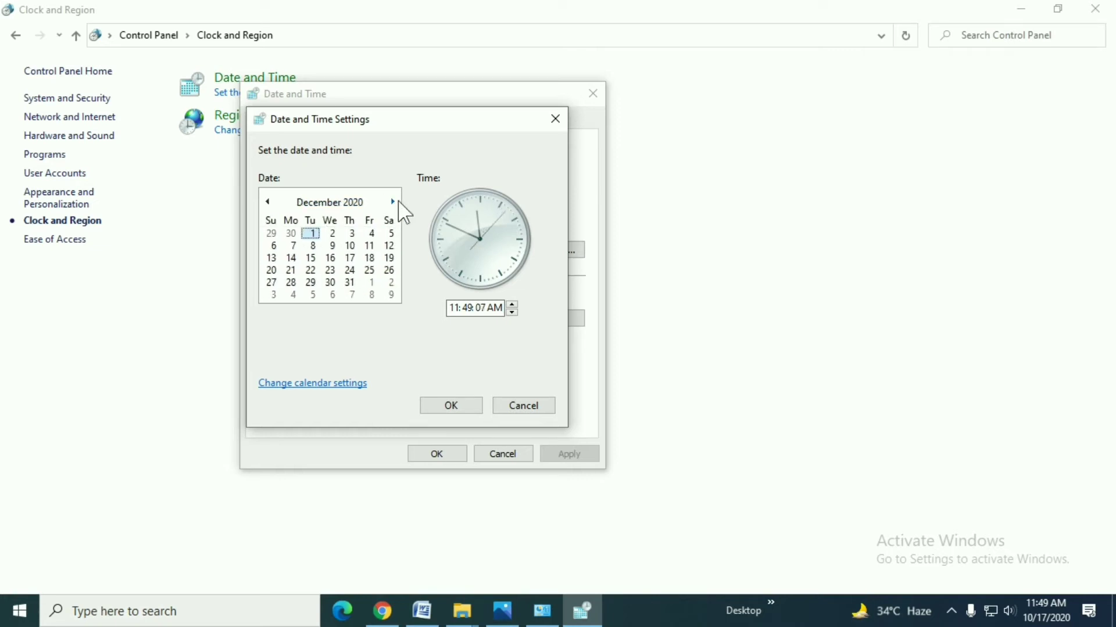
click(396, 202)
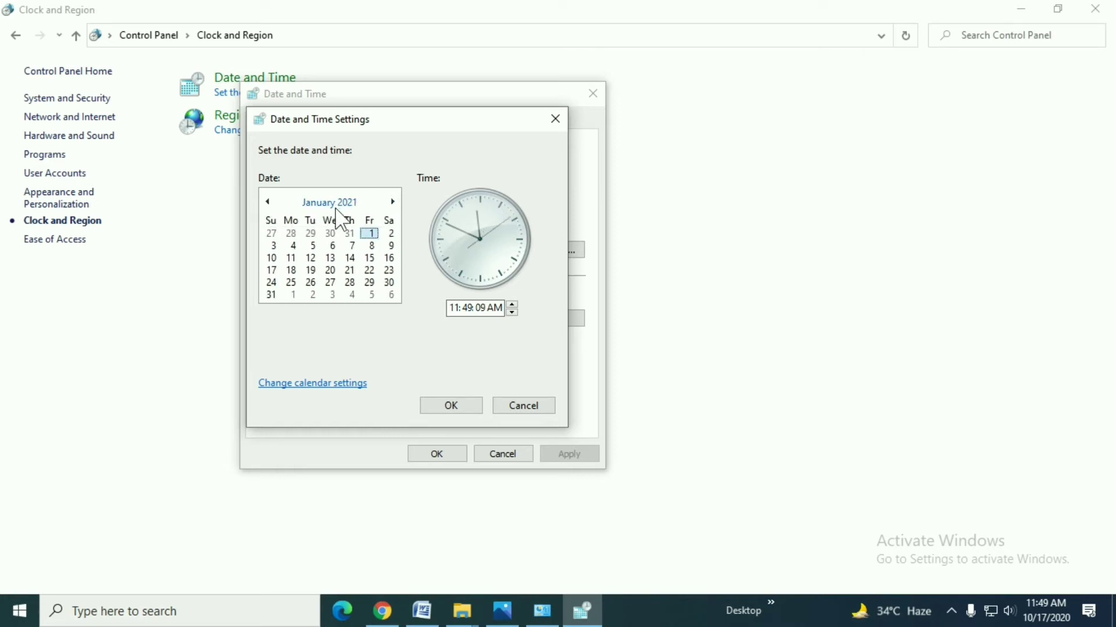
double_click(397, 203)
click(397, 203)
double_click(397, 203)
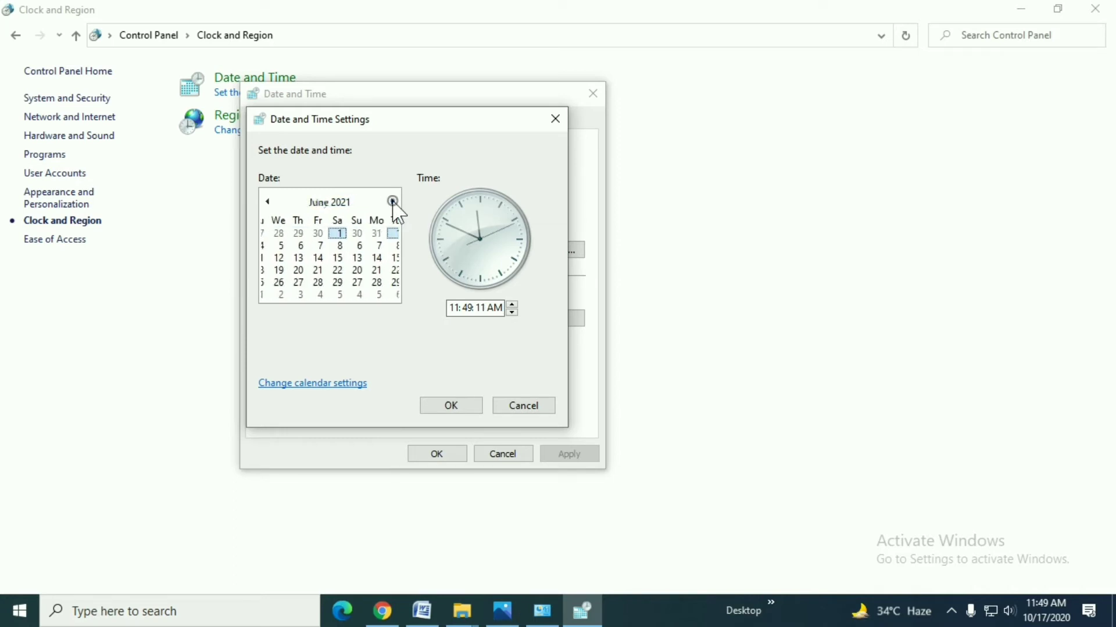
click(398, 203)
click(268, 202)
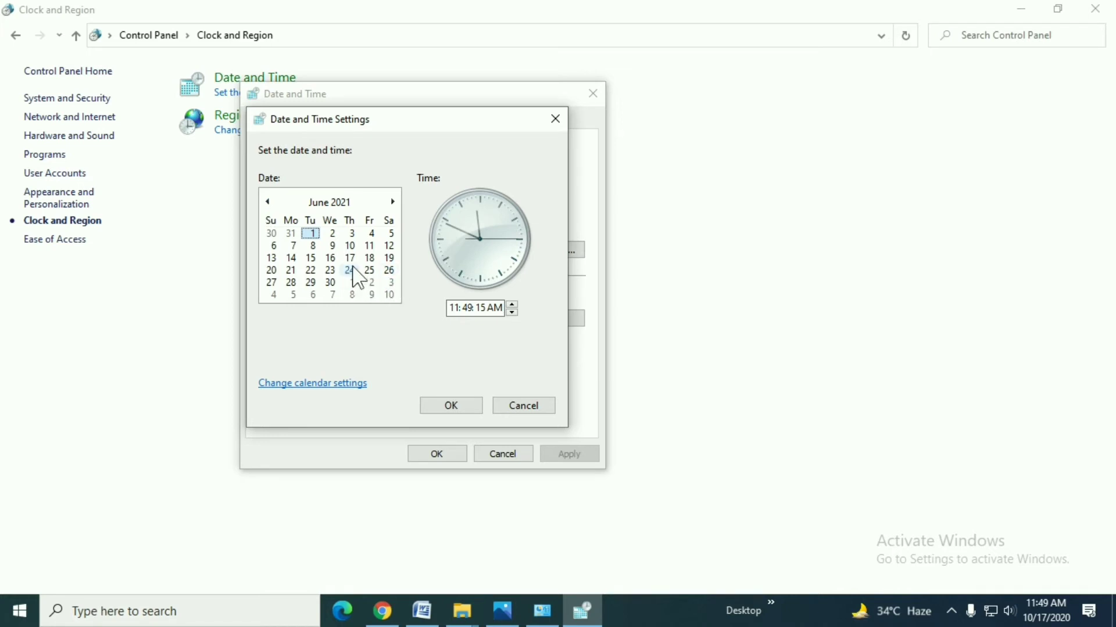
click(349, 246)
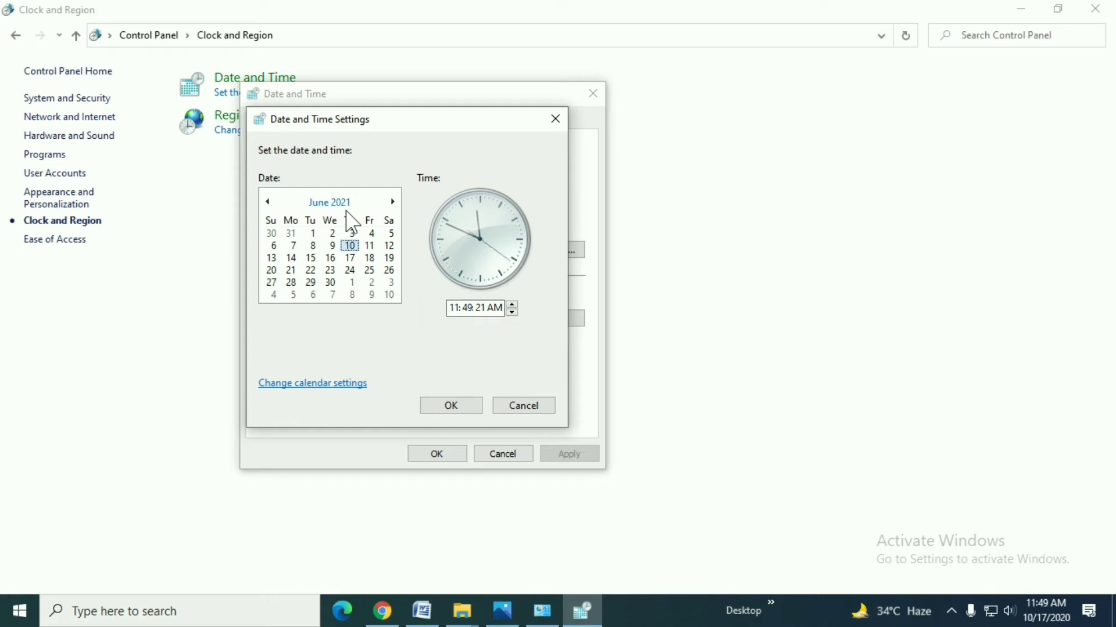
Set the time to 8:43 PM and apply the new date and time
click(455, 308)
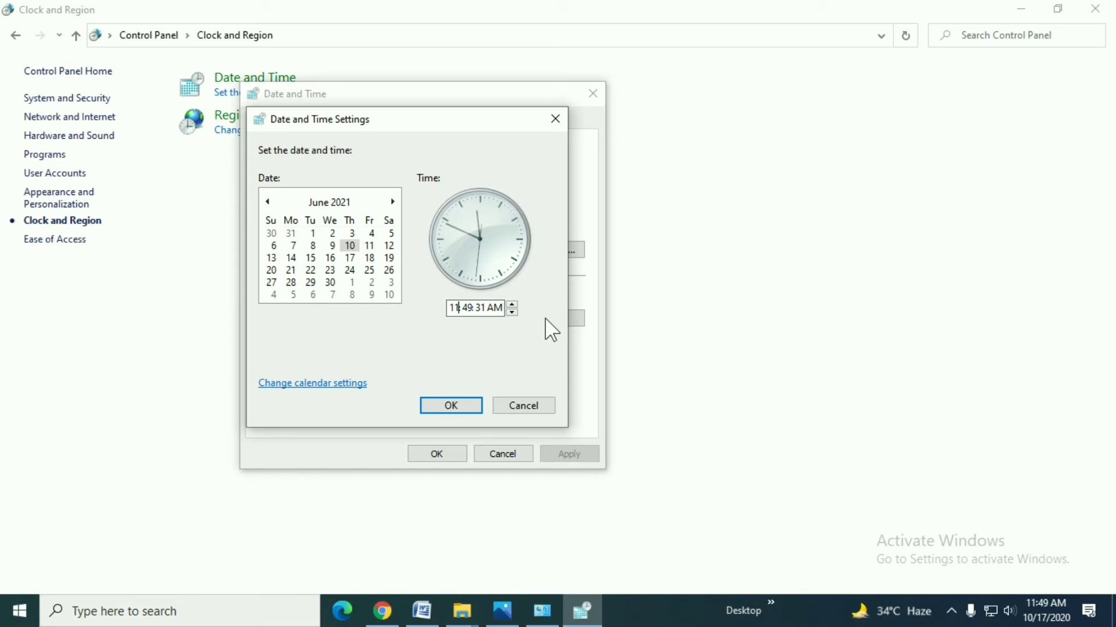
key(BackSpace)
text(8)
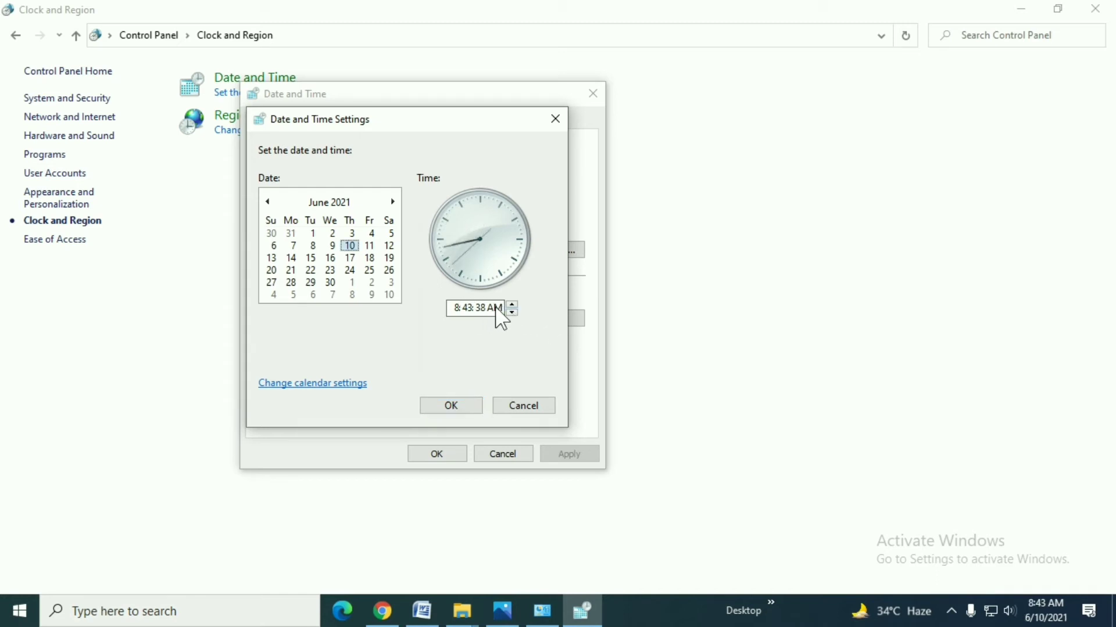
click(495, 308)
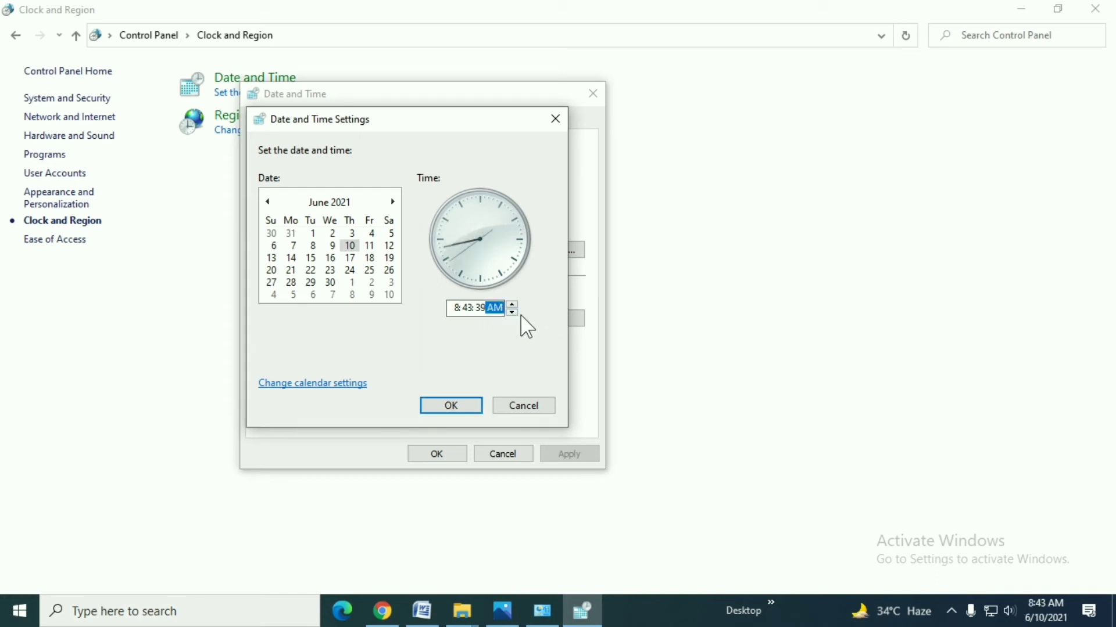
key(Up)
click(452, 406)
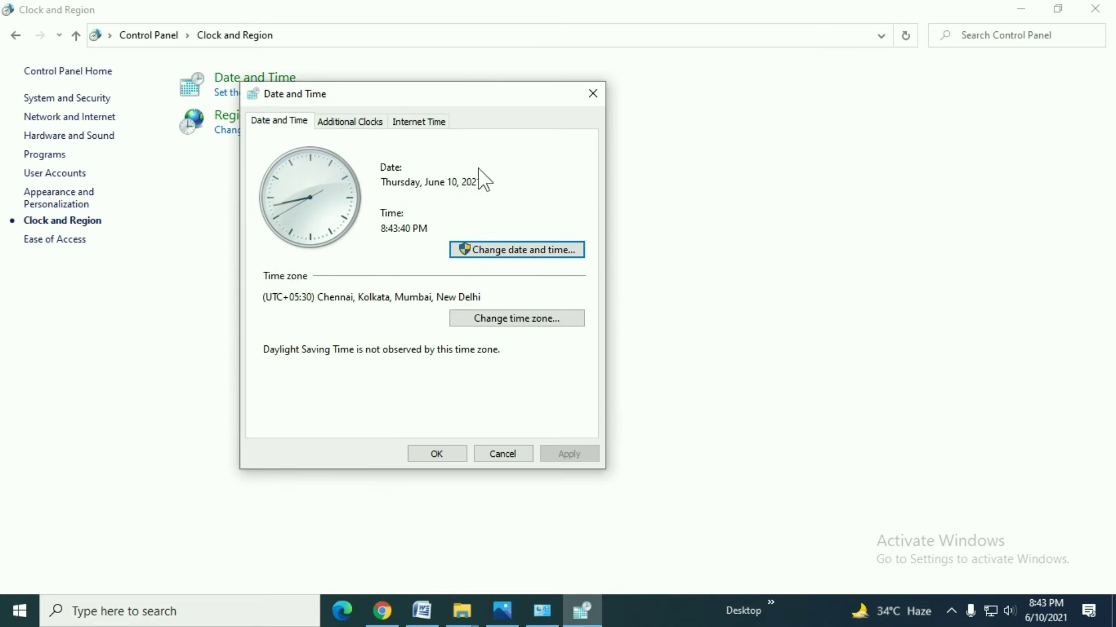
Accept and close the Date and Time dialog, and minimize the Control Panel window
double_click(437, 228)
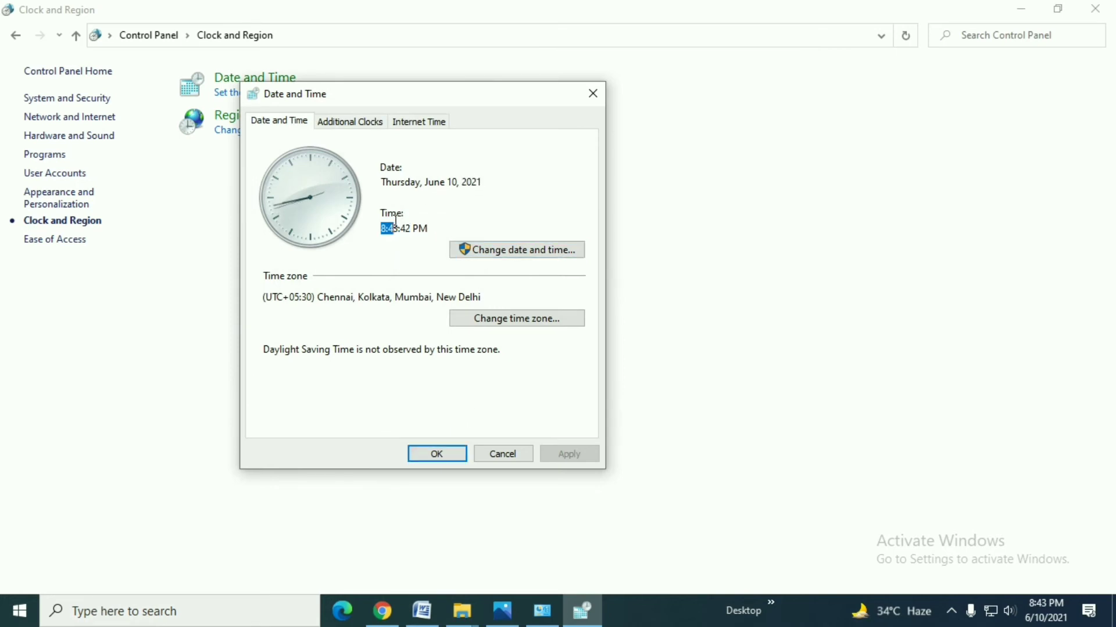
click(443, 454)
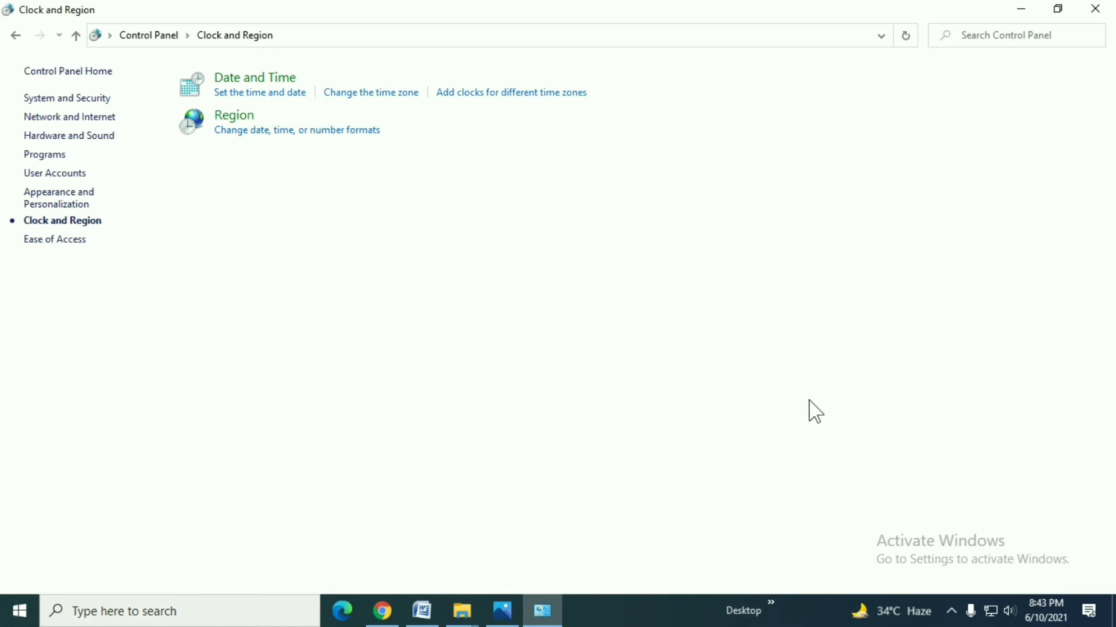
click(1021, 10)
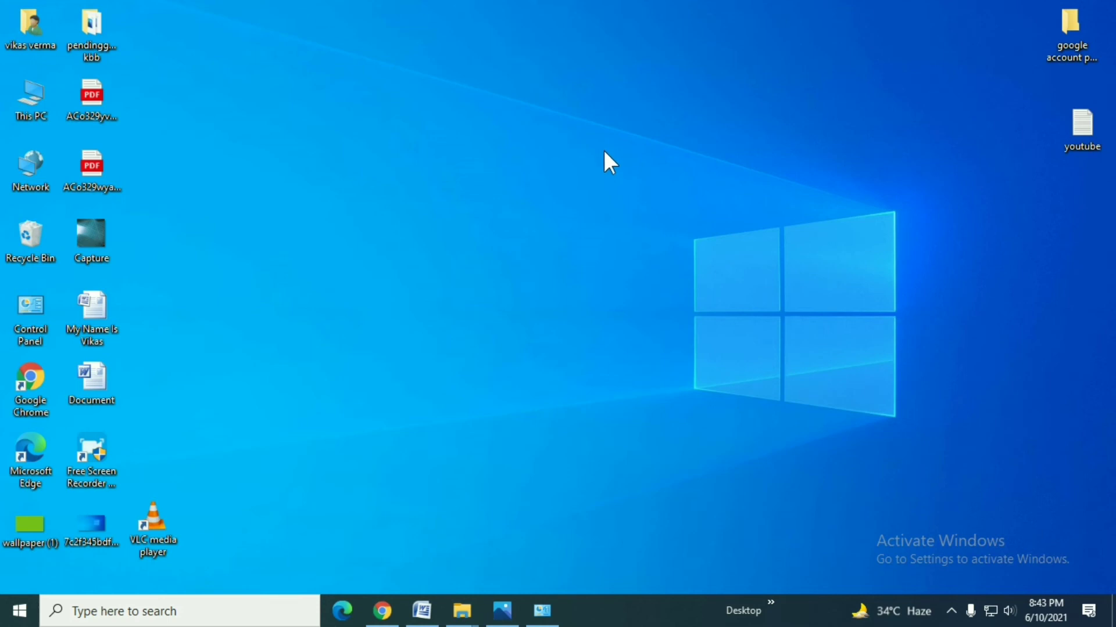
Open the Date & time page under Time & Language in Windows Settings
key(super)
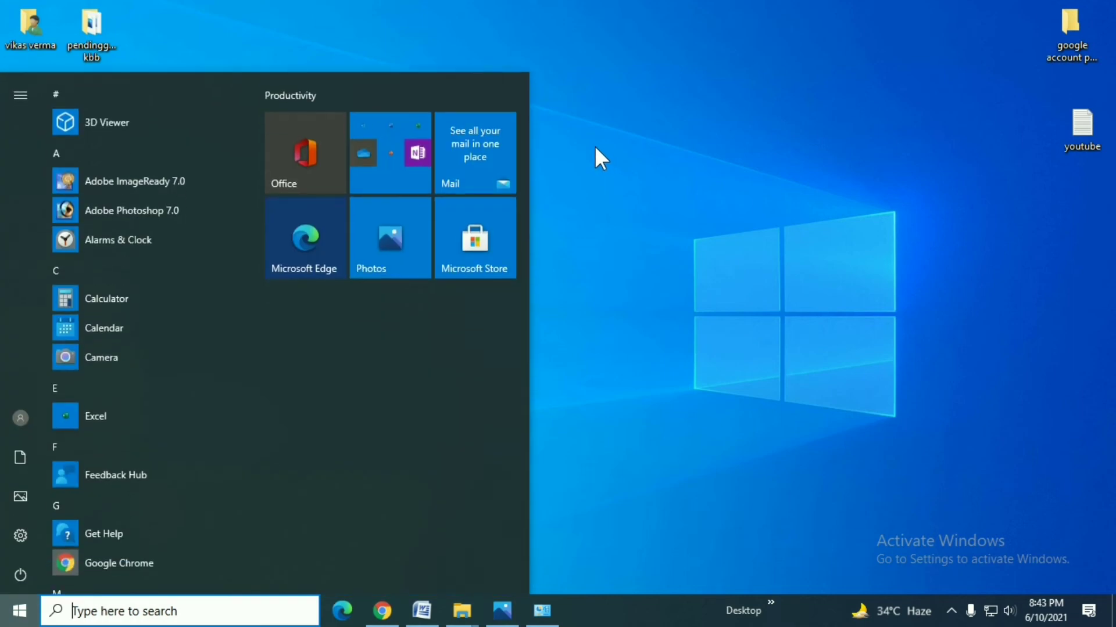
text(sett)
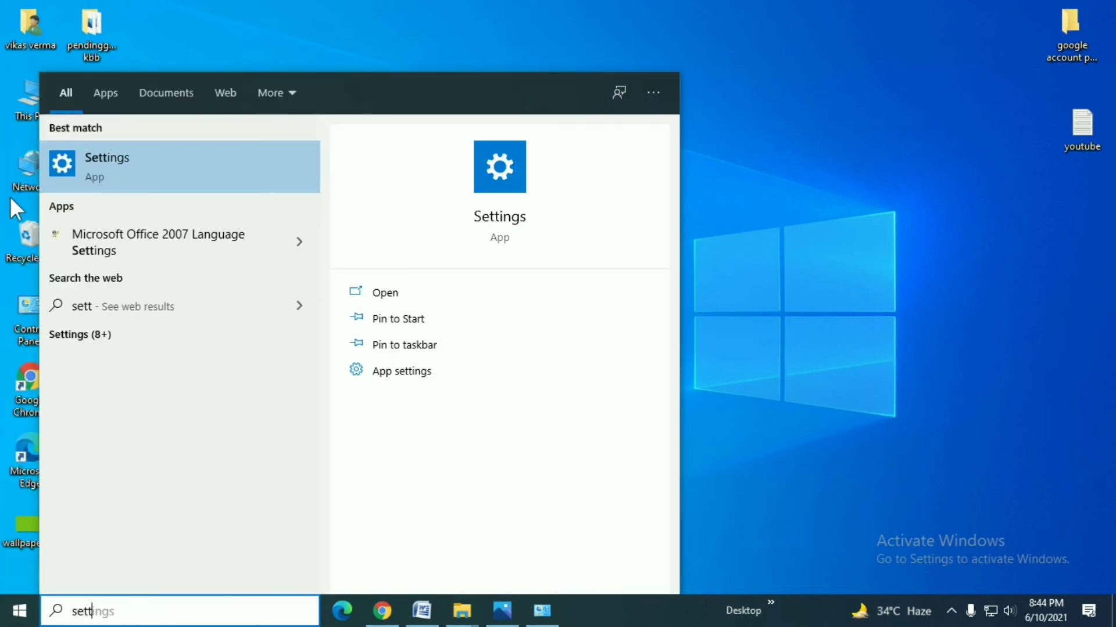
click(172, 167)
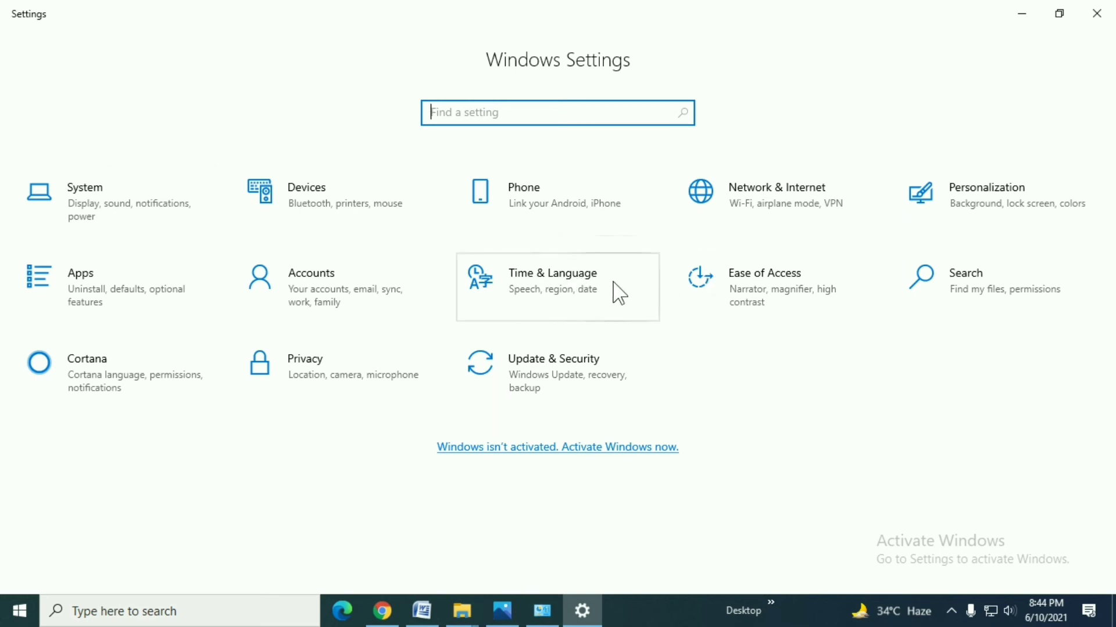
click(557, 297)
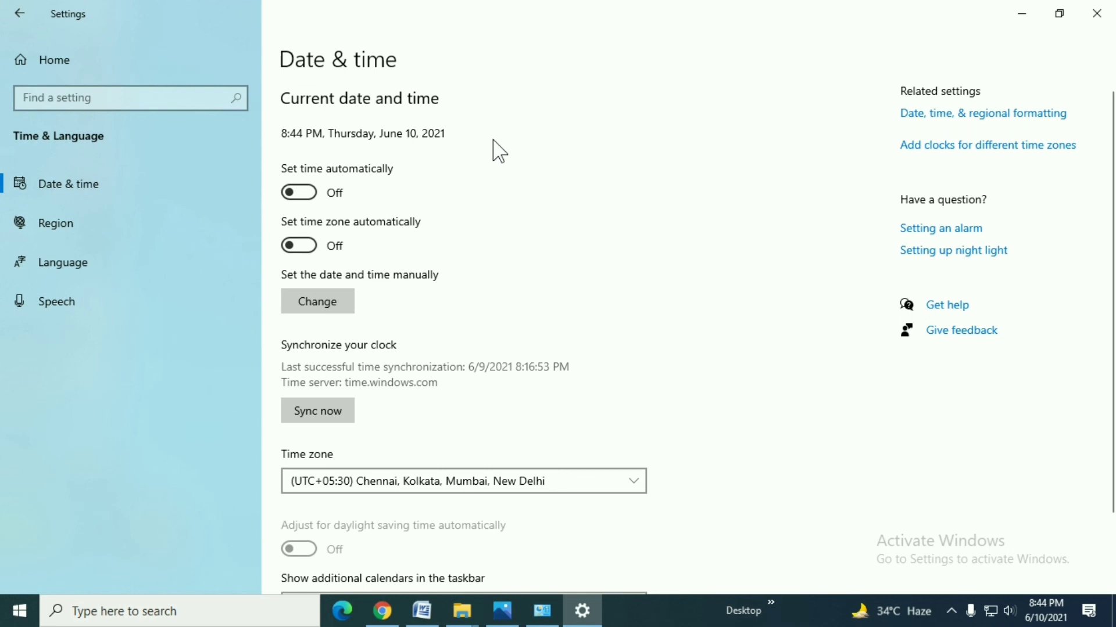
click(72, 180)
Switch automatic time setting on and back off, and confirm June 10, 2021, 8:45 PM as the manual date and time
click(299, 193)
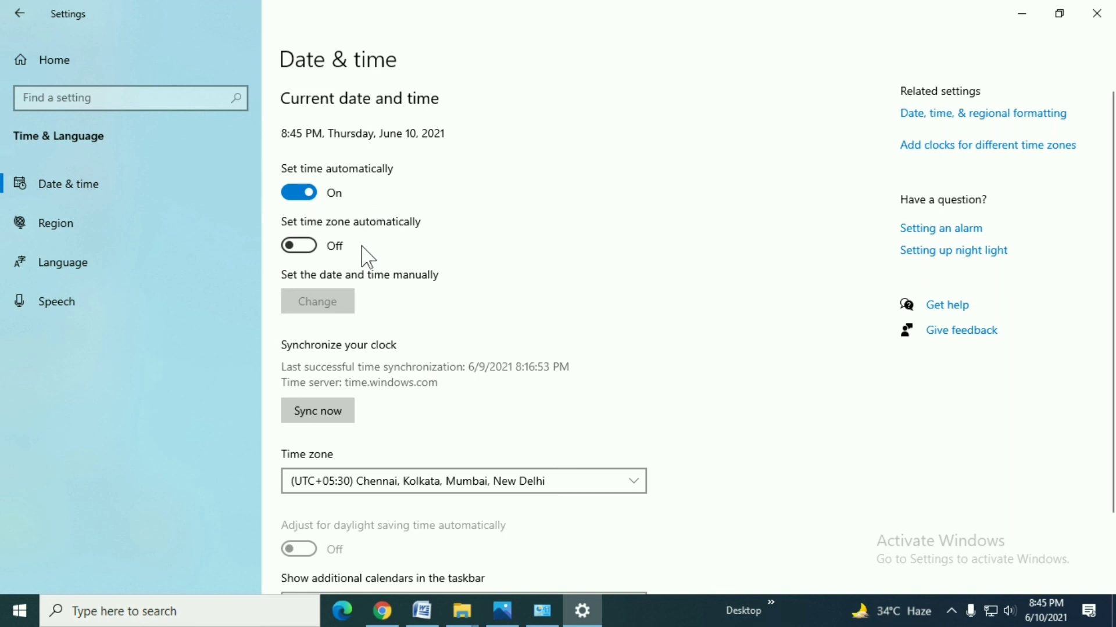
click(302, 197)
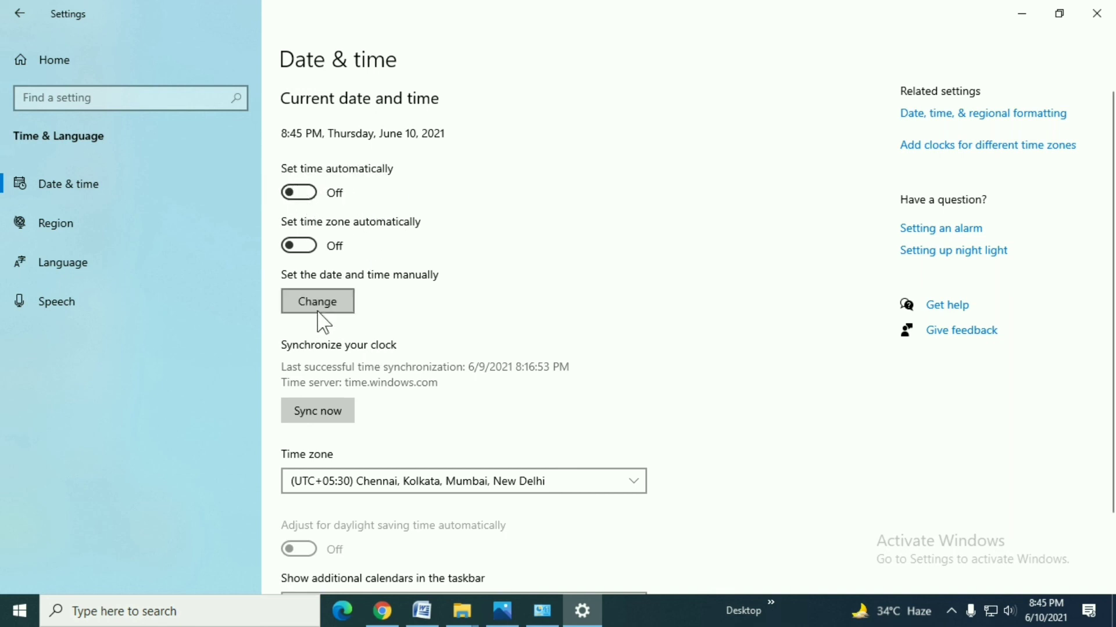
click(318, 313)
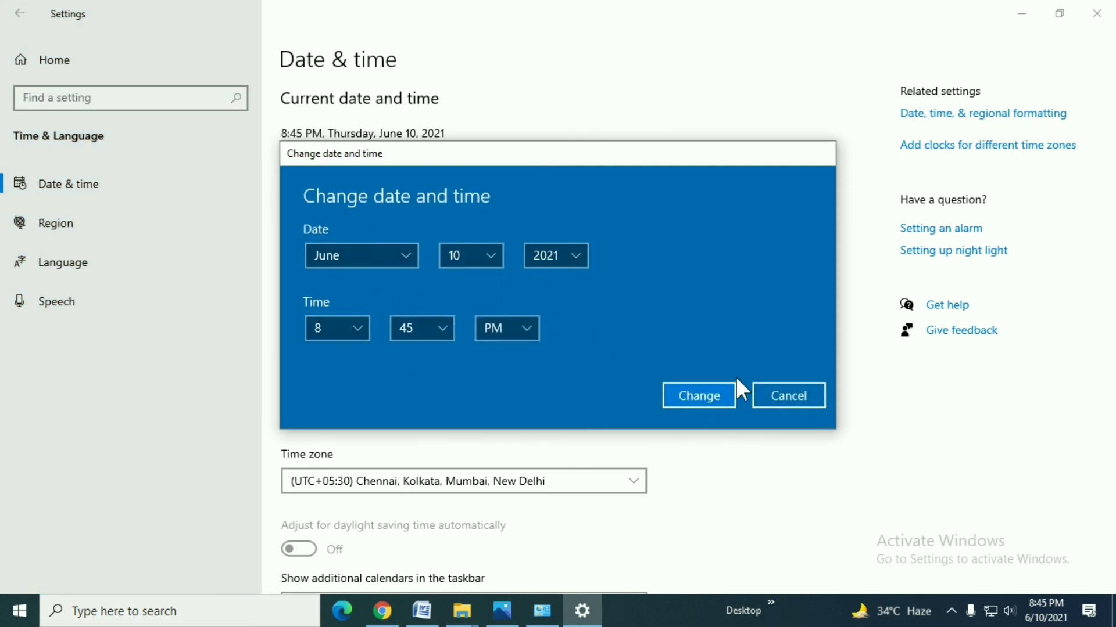
click(704, 395)
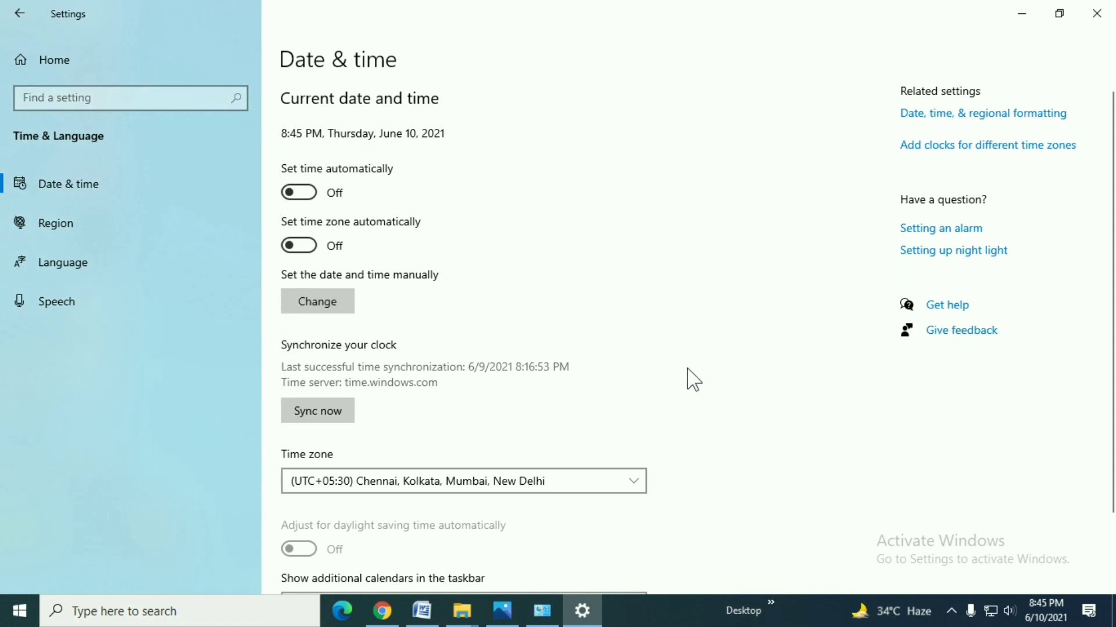